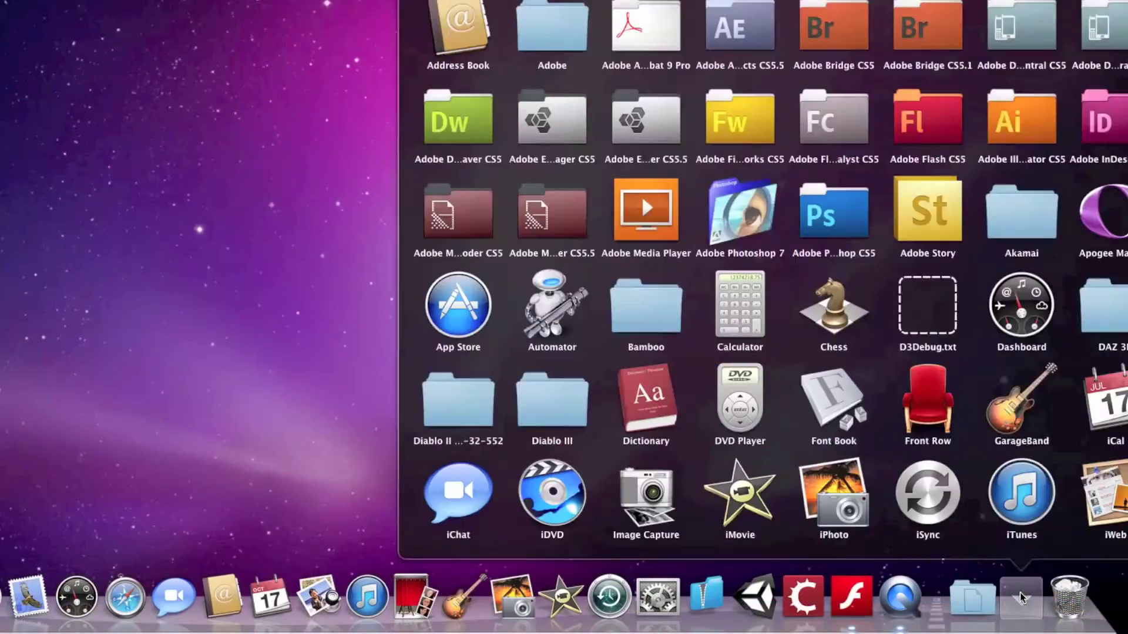
# Launch Adobe Photoshop CS5 from its folder in the Applications stack
pyautogui.click(834, 215)
pyautogui.click(754, 315)
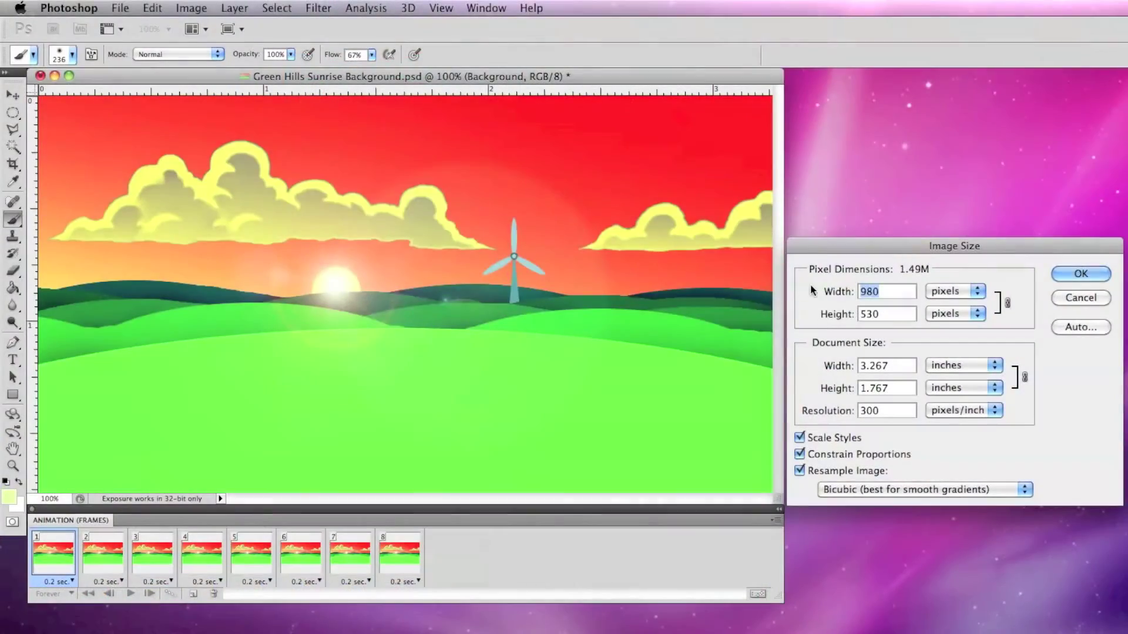
# Accept the 980 × 530 image size, then toggle Layers 1–3 to preview the blade positions
pyautogui.click(1102, 278)
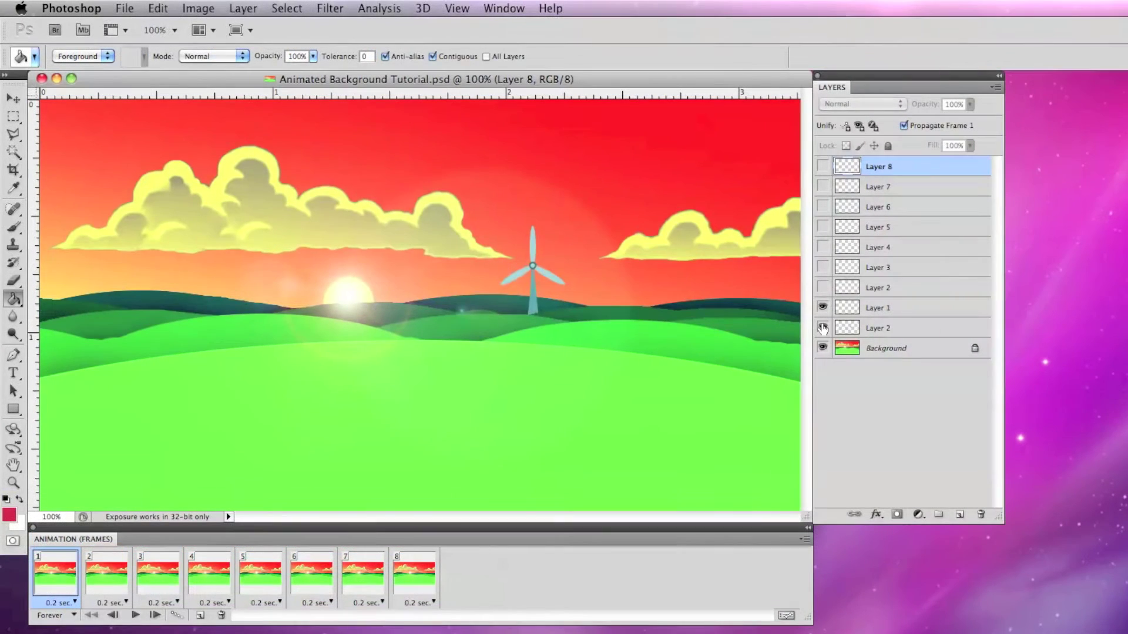
pyautogui.click(822, 308)
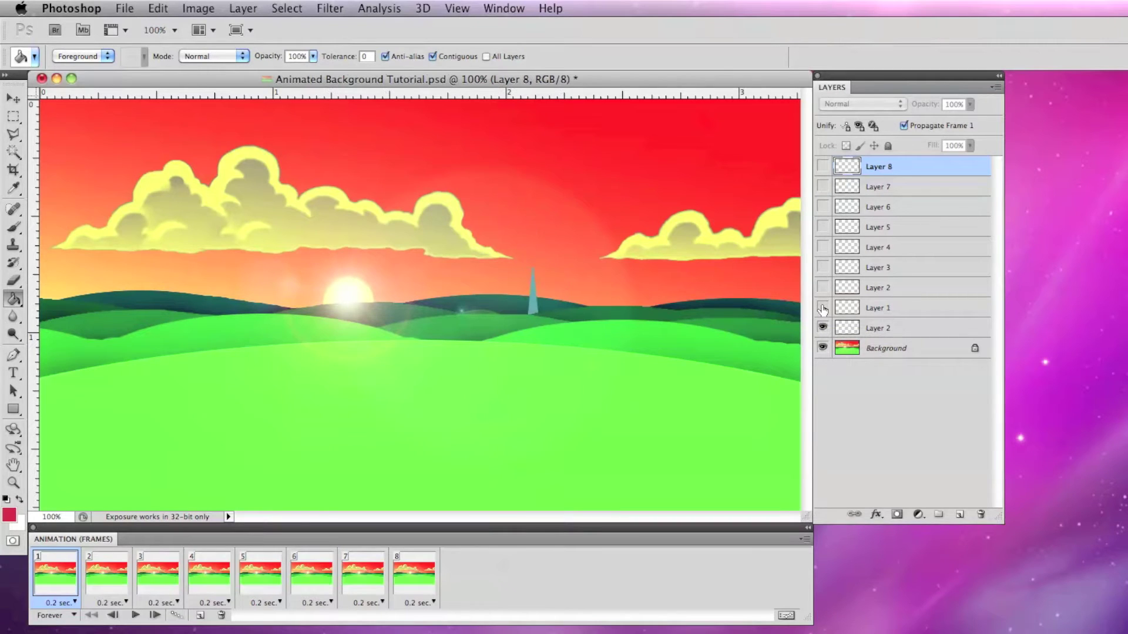
pyautogui.click(823, 307)
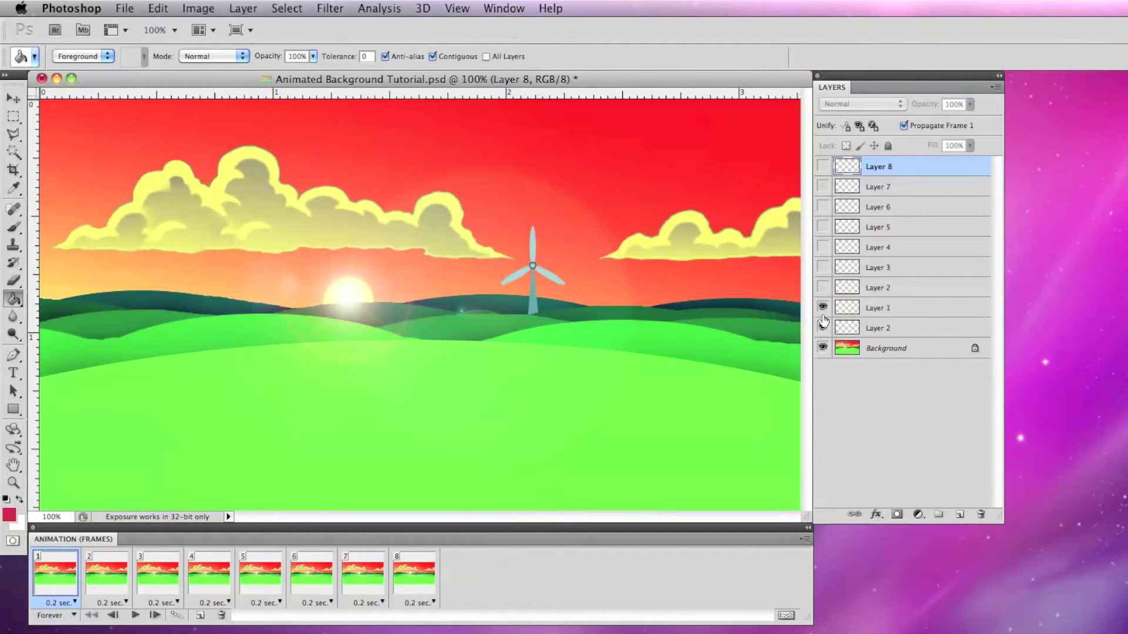
pyautogui.click(823, 326)
pyautogui.click(822, 307)
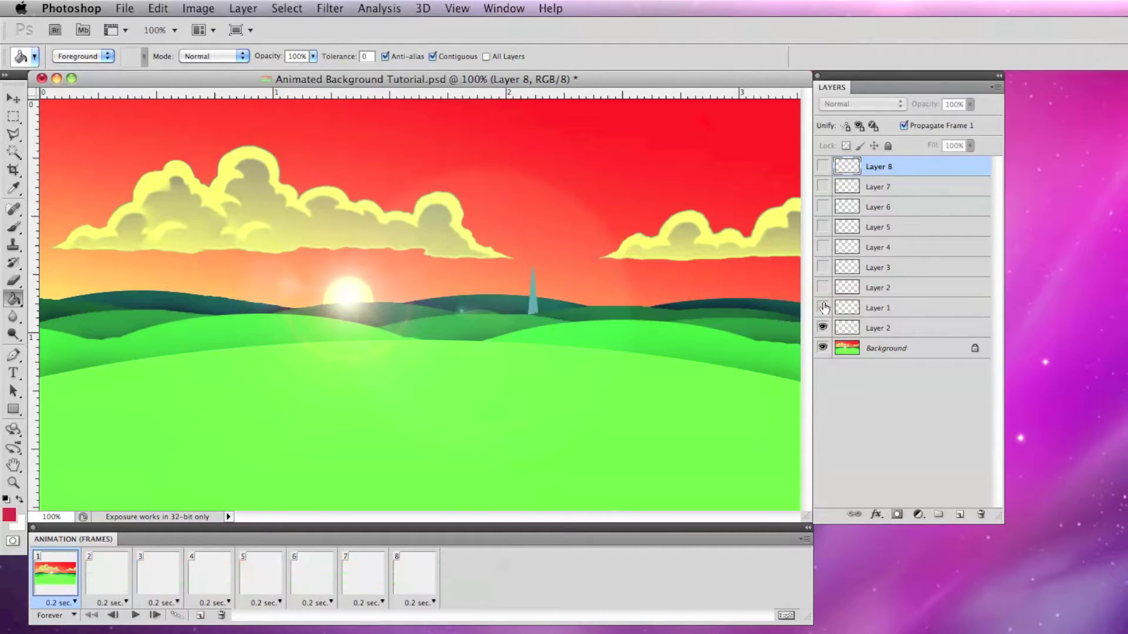
pyautogui.click(822, 267)
pyautogui.click(822, 247)
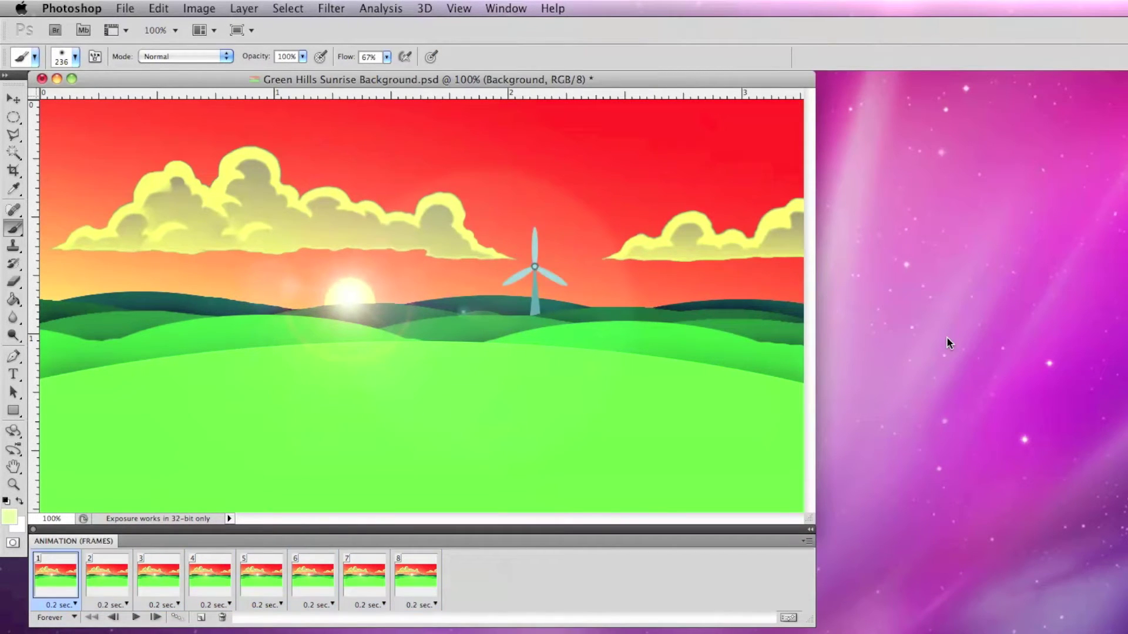
# Save animation frame 1 as a numbered JPEG copy in the Green Hills Sunrise folder
pyautogui.click(14, 116)
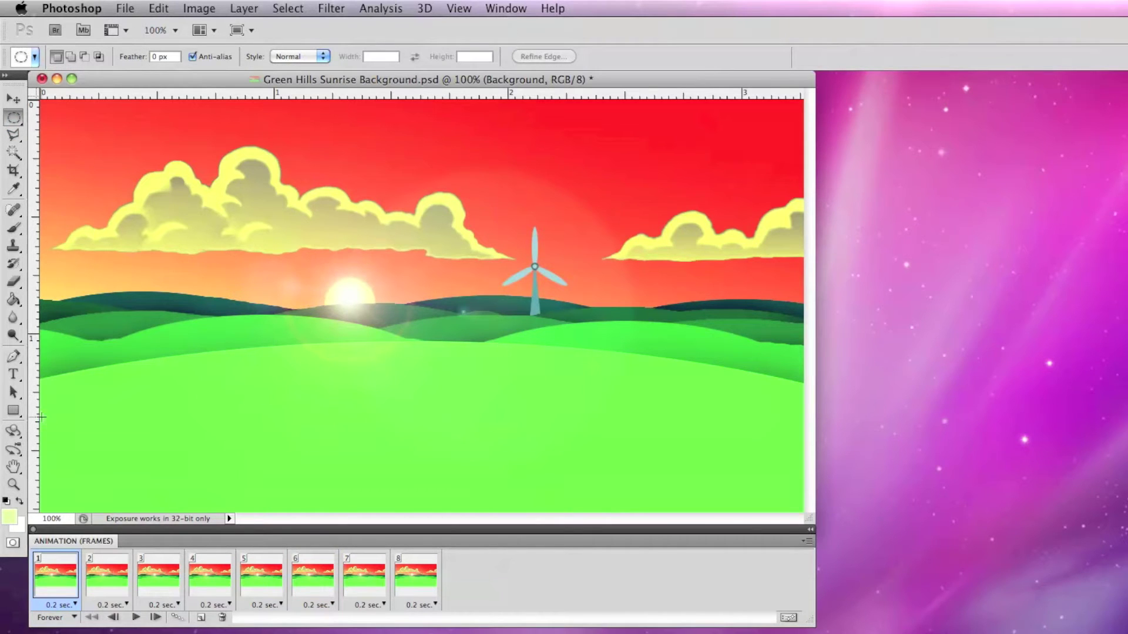
pyautogui.click(171, 246)
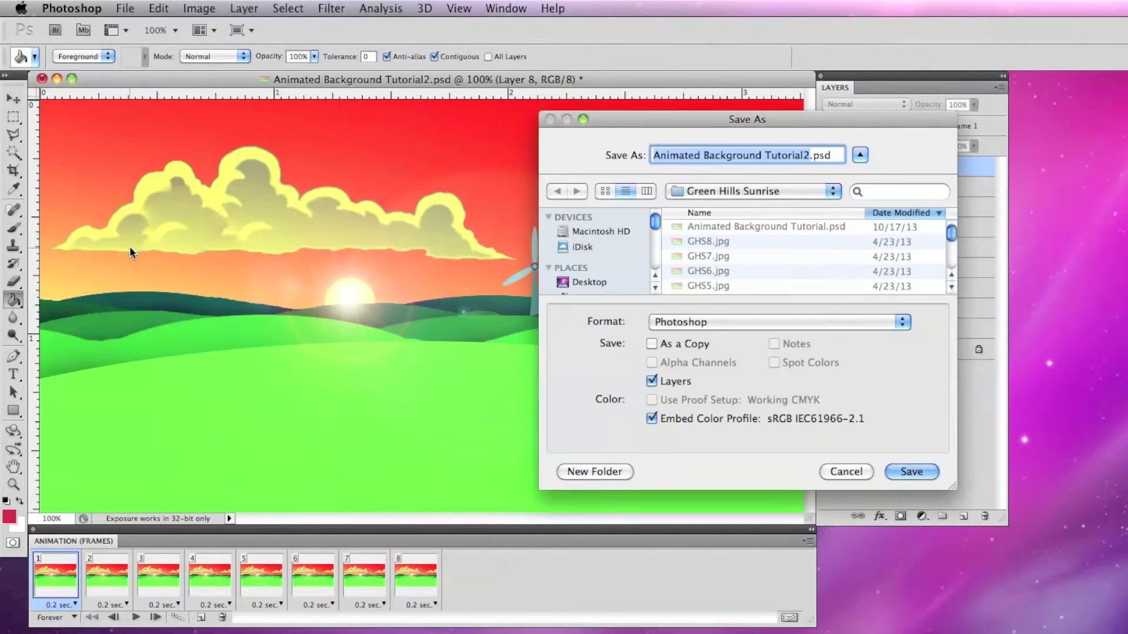
pyautogui.click(907, 323)
pyautogui.click(881, 420)
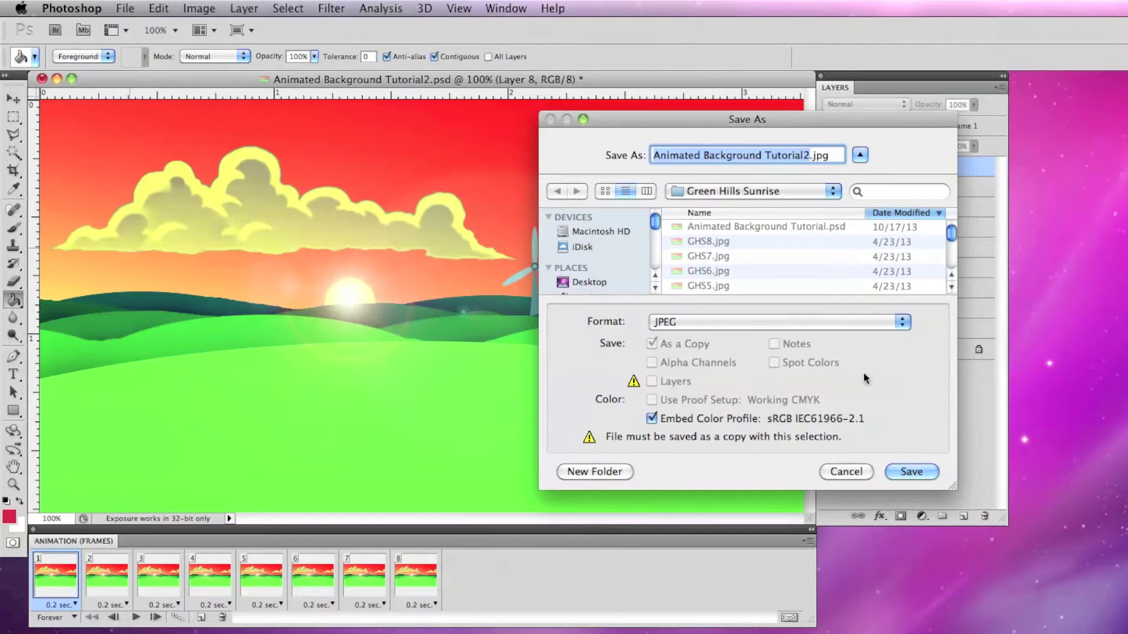
pyautogui.click(809, 157)
pyautogui.click(912, 472)
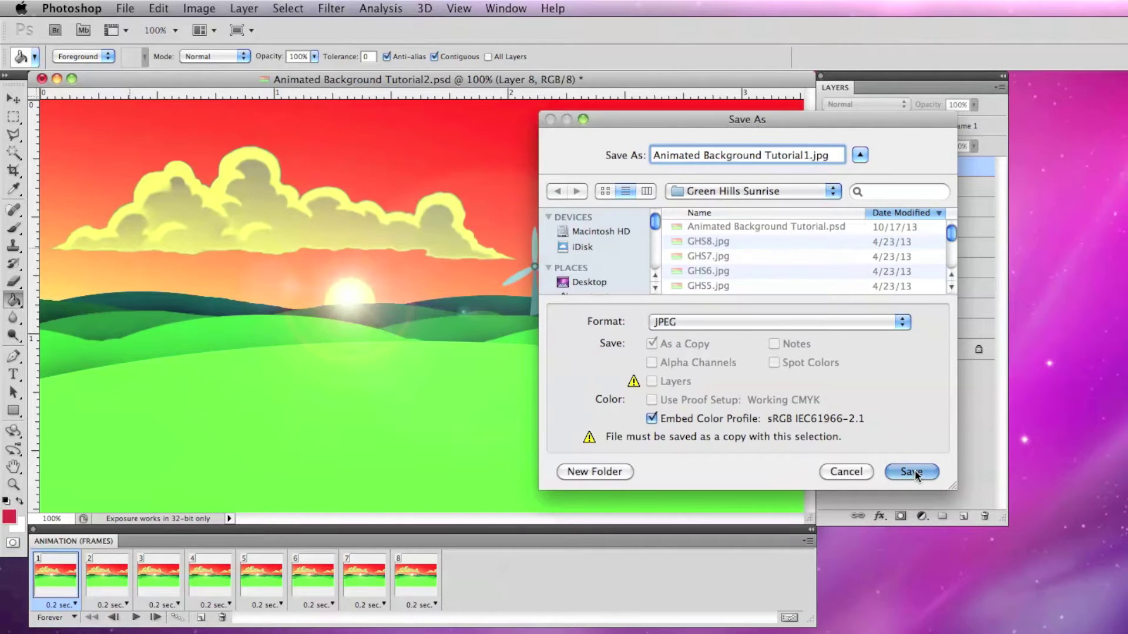
# Switch to frame 2 and start saving it as a JPEG copy
pyautogui.click(124, 9)
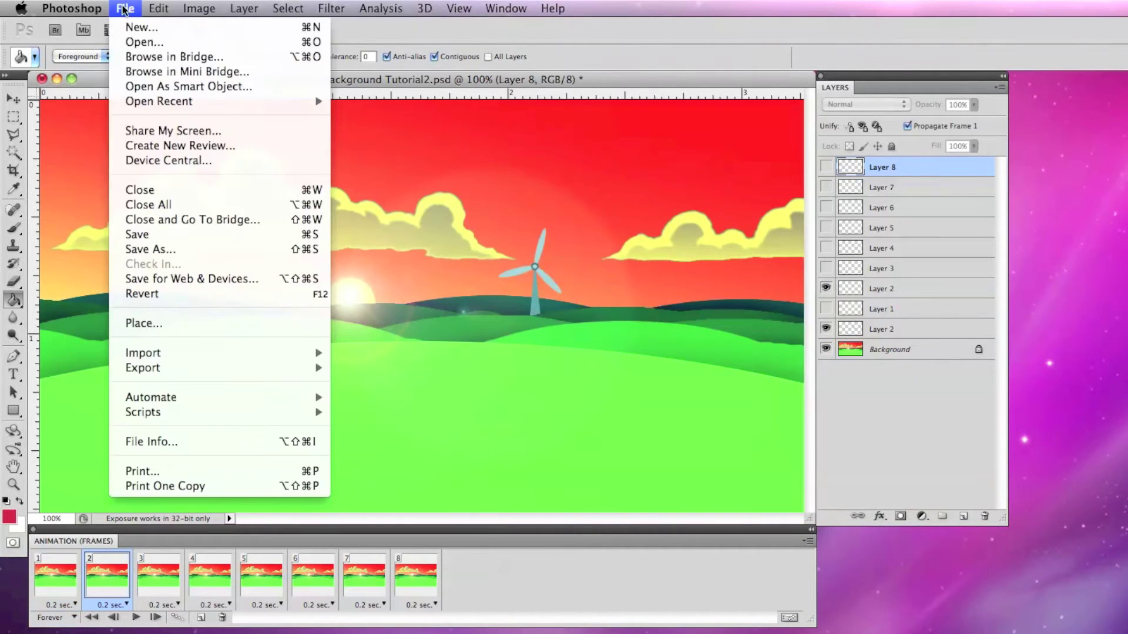
pyautogui.click(150, 250)
pyautogui.click(900, 323)
pyautogui.click(855, 421)
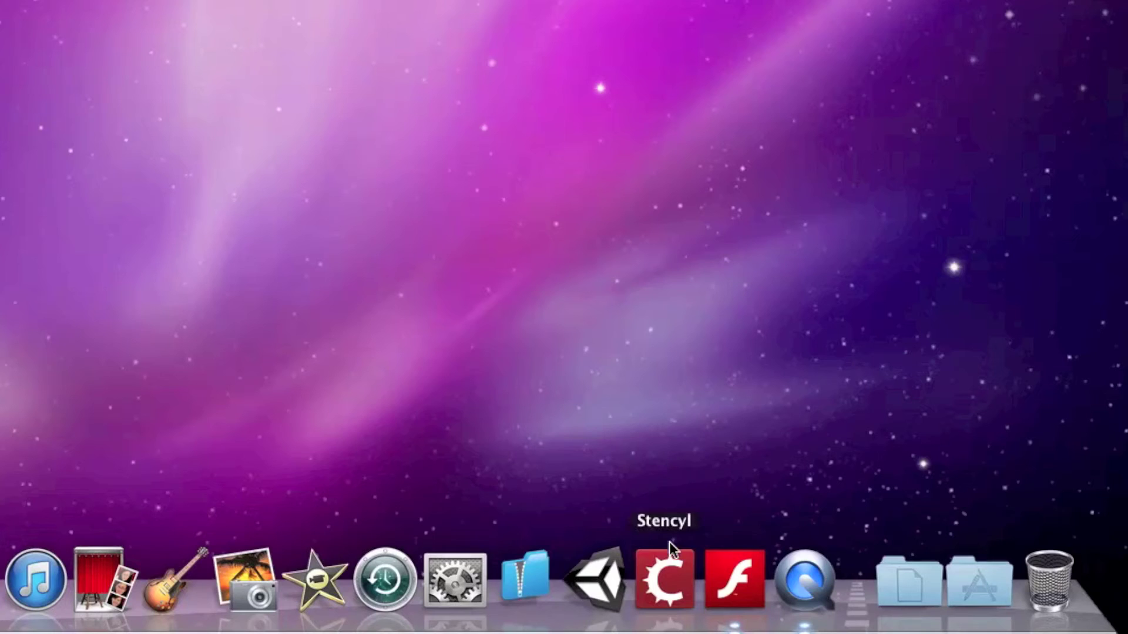
# Launch Stencyl and open the Tutorial scene of Mr Pig's Great Escape test game
pyautogui.click(850, 612)
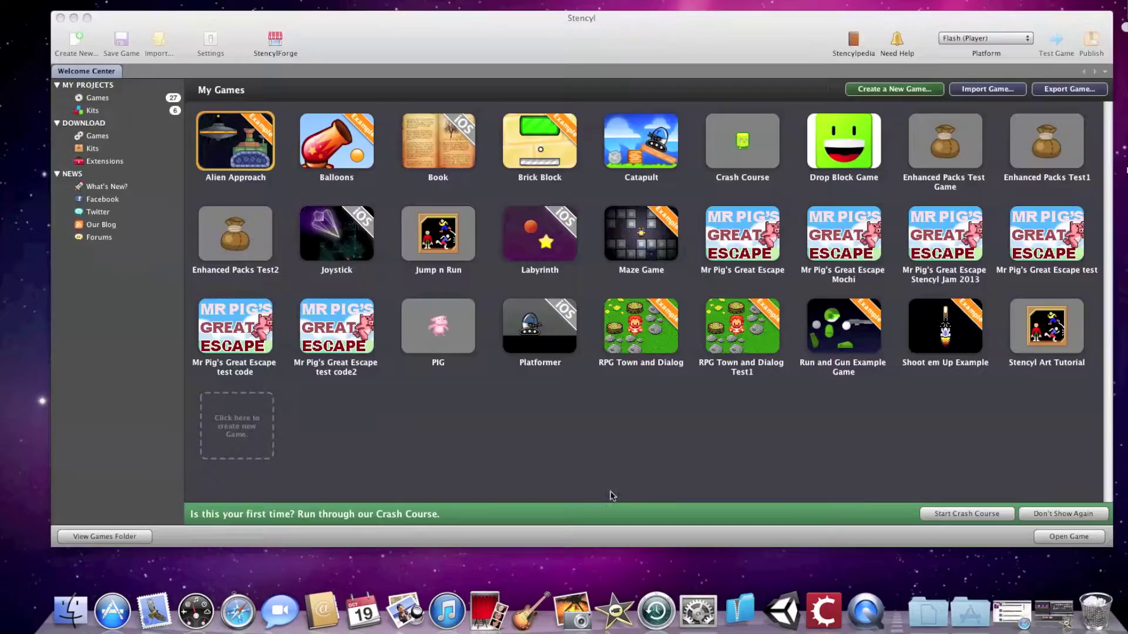
pyautogui.doubleClick(1047, 236)
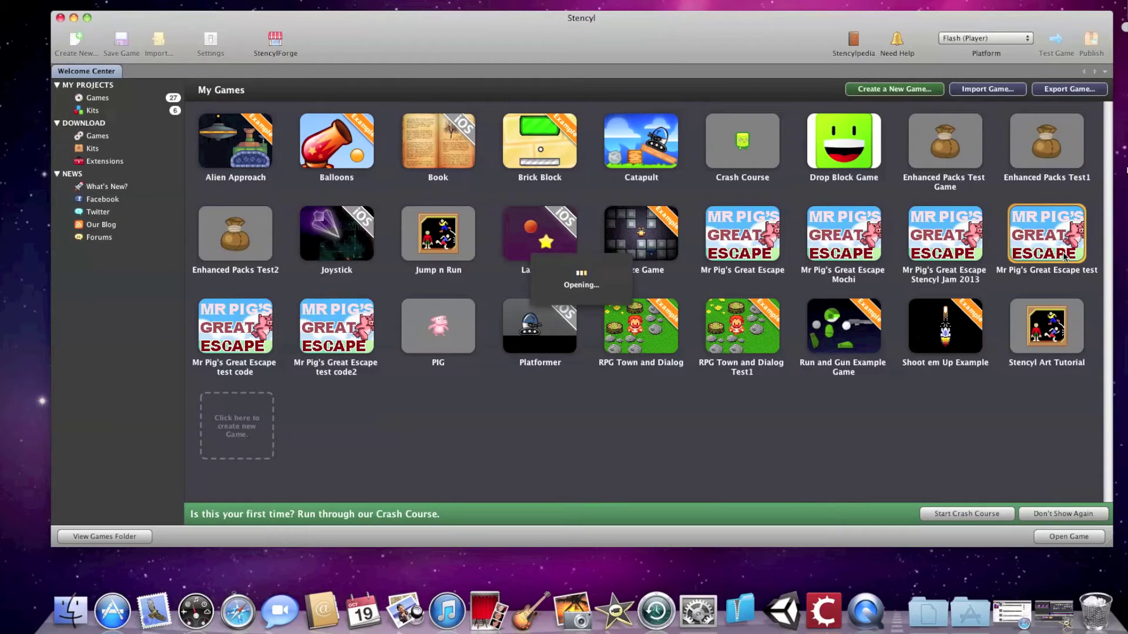
pyautogui.doubleClick(344, 343)
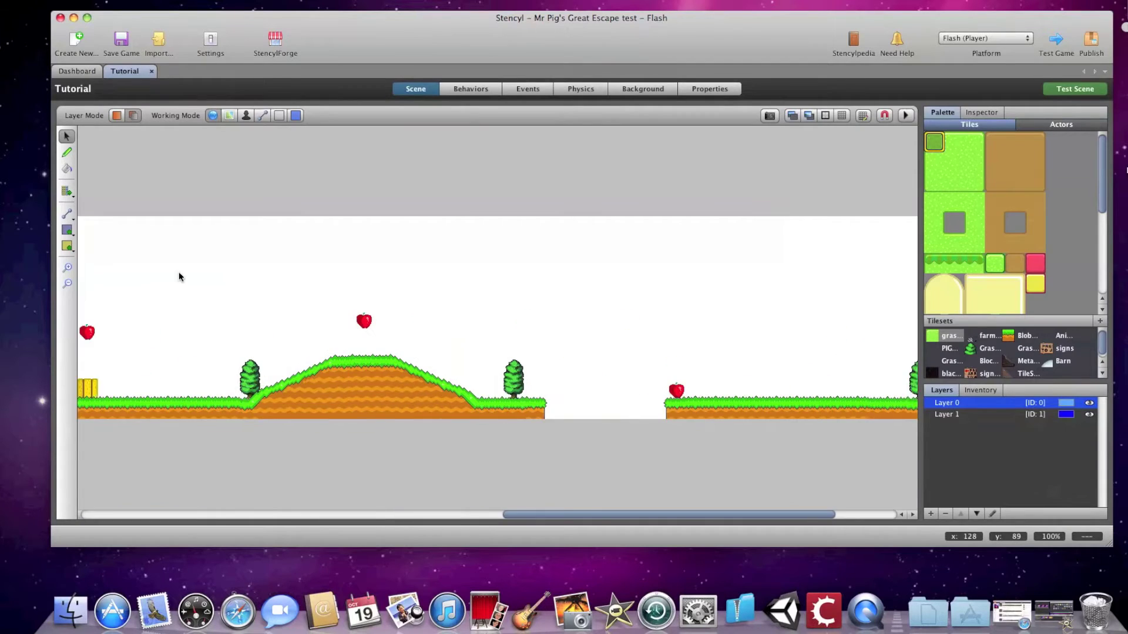
pyautogui.click(648, 89)
# Create a new background named 'Animated Background Tutorial'
pyautogui.click(159, 539)
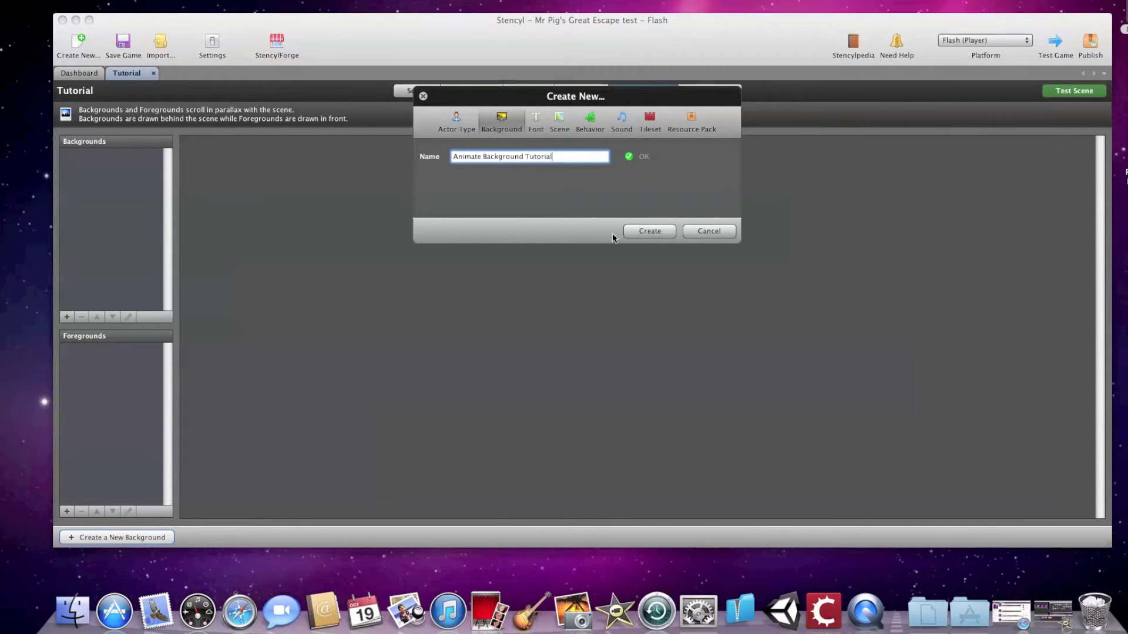
pyautogui.click(649, 230)
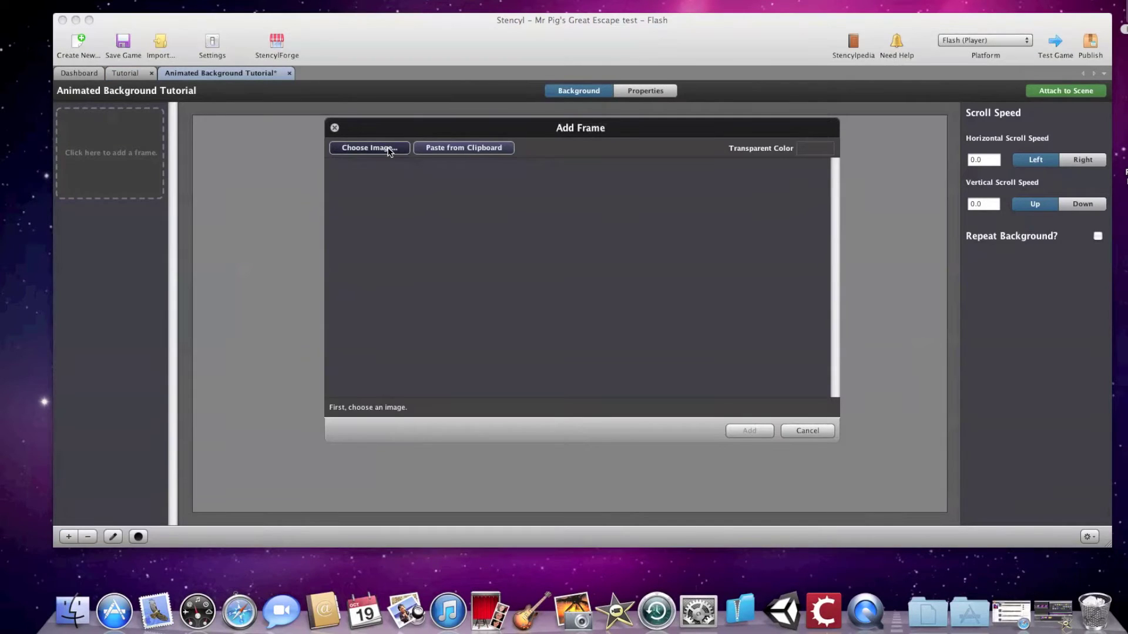
# Add the first two numbered sunset JPEGs to the background as frames 0 and 1
pyautogui.click(388, 151)
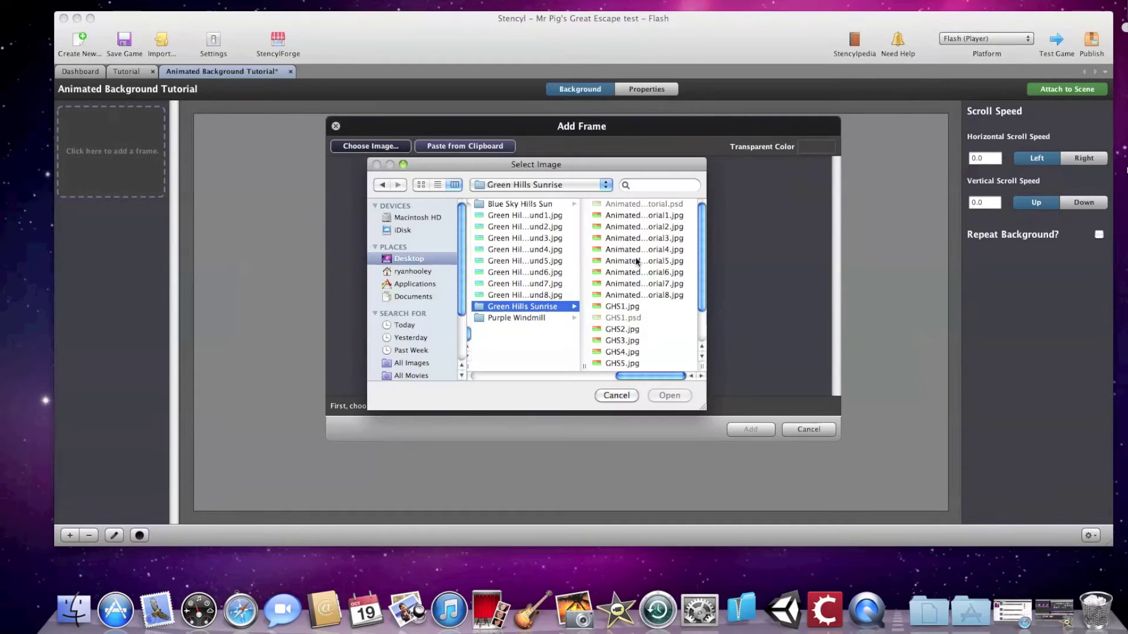
pyautogui.click(519, 212)
pyautogui.click(667, 395)
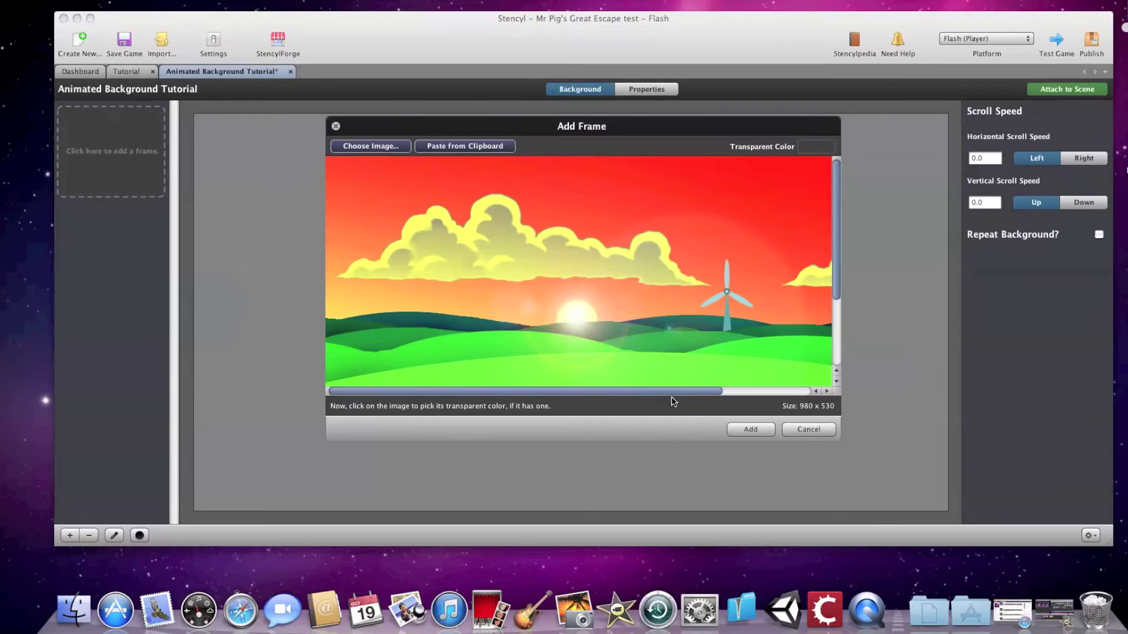
pyautogui.click(744, 429)
pyautogui.click(111, 267)
pyautogui.click(356, 144)
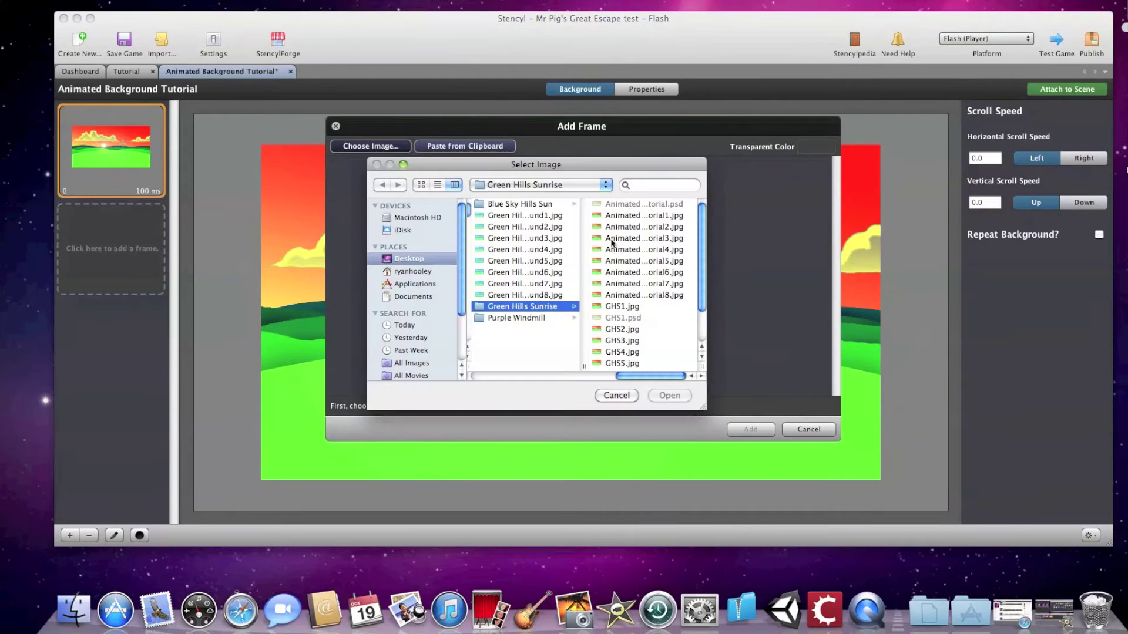
pyautogui.click(637, 235)
pyautogui.click(673, 396)
pyautogui.click(750, 429)
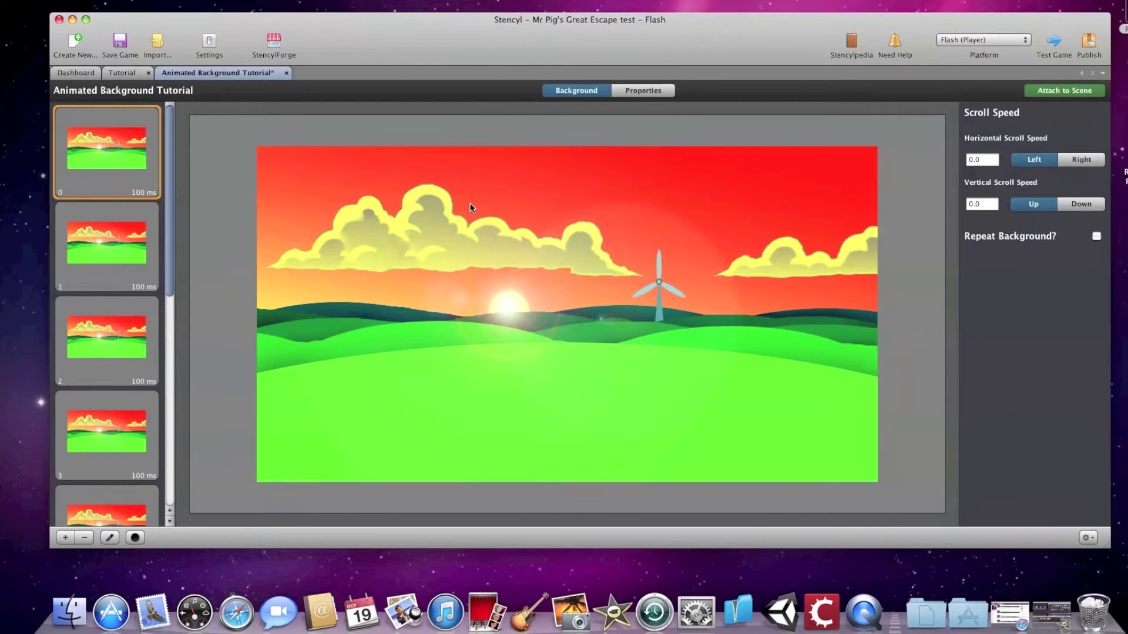
# Add Animated Background Tutorial to the Tutorial scene's backgrounds and run Test Scene
pyautogui.click(121, 74)
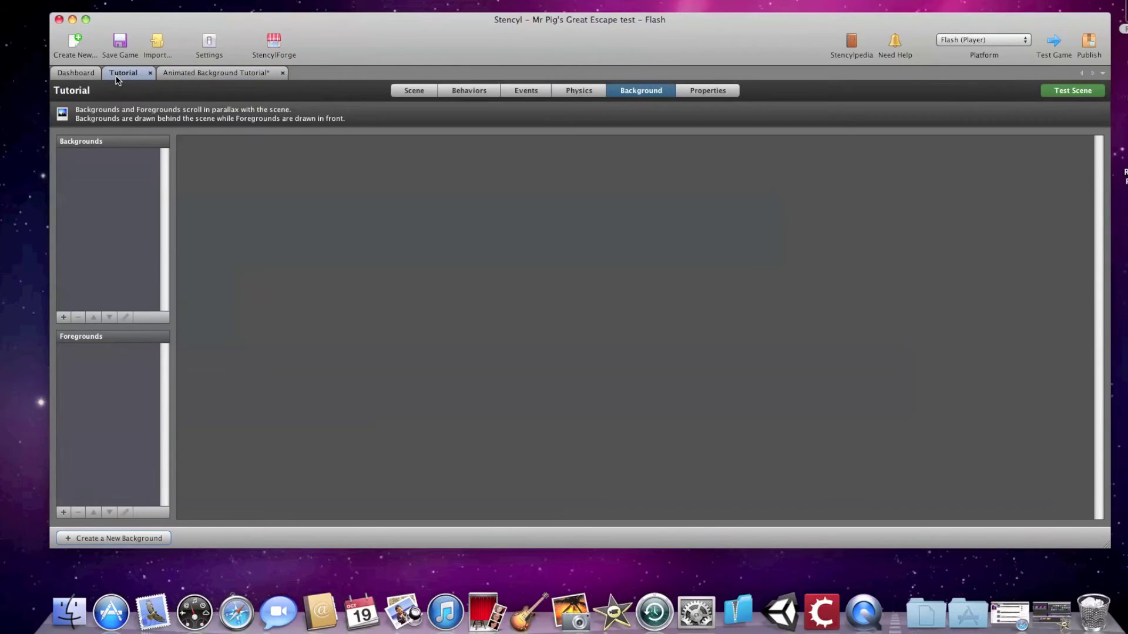
pyautogui.click(62, 317)
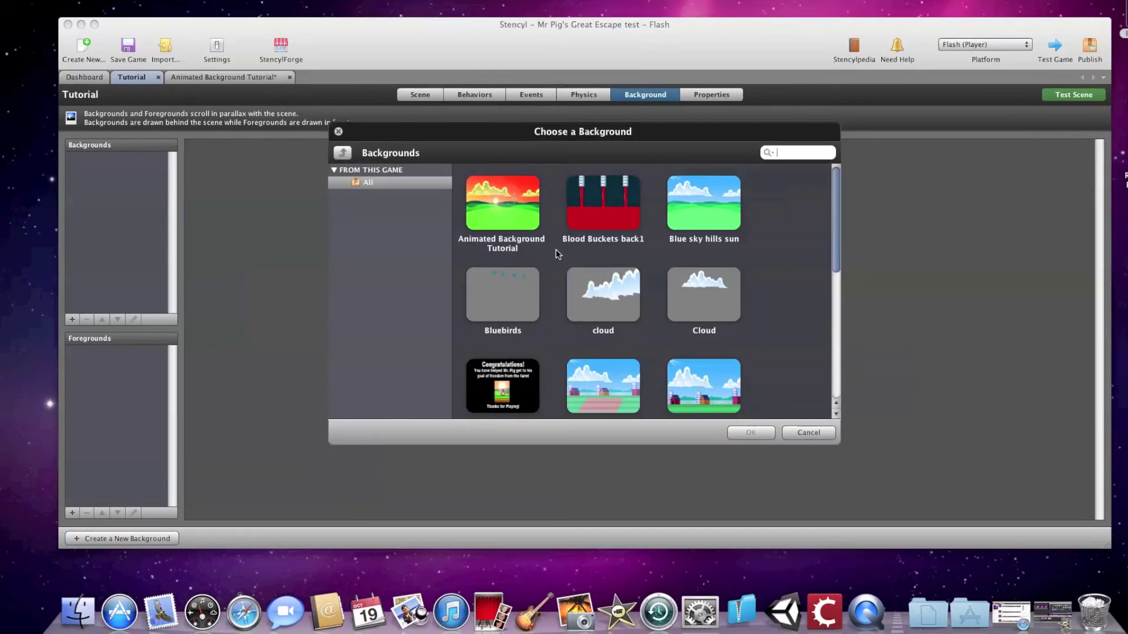
pyautogui.click(515, 204)
pyautogui.click(745, 433)
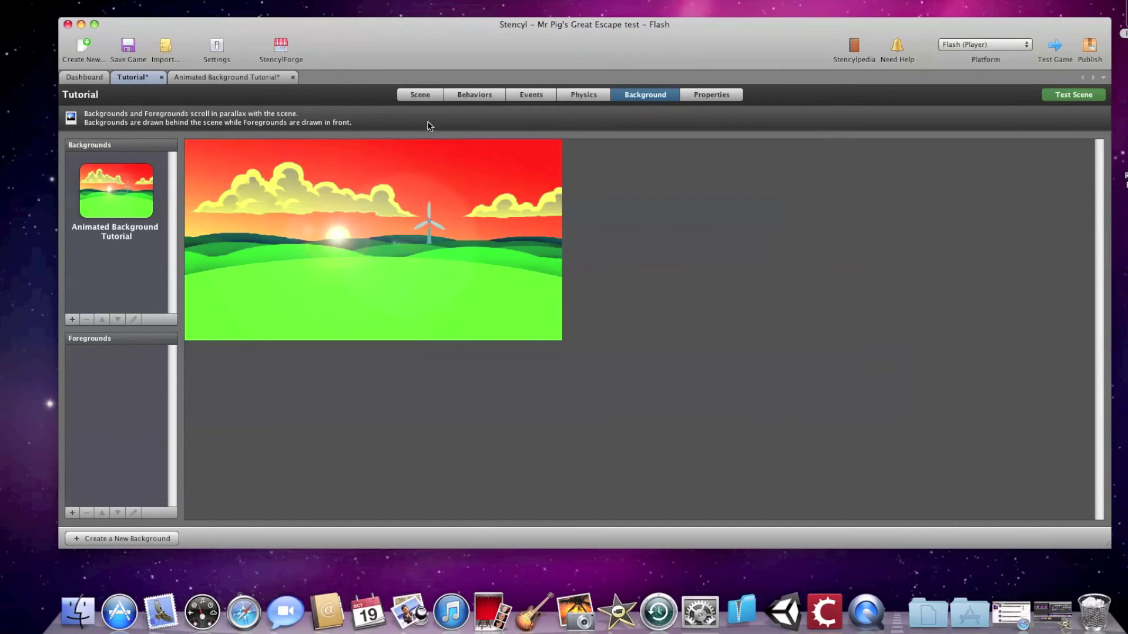
pyautogui.click(420, 95)
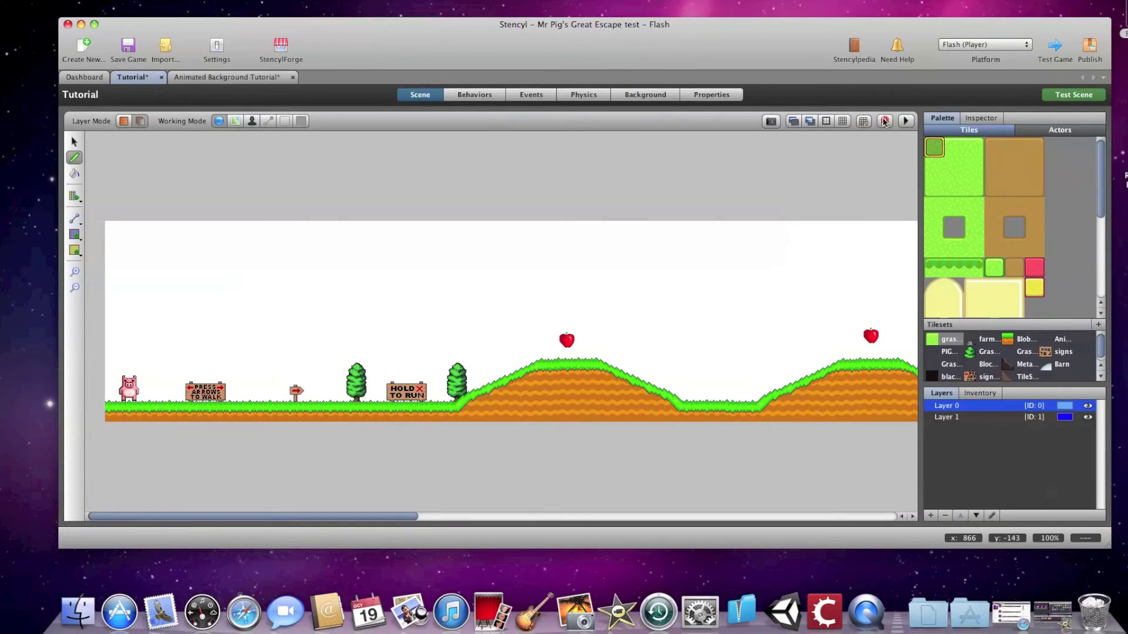
pyautogui.click(1087, 100)
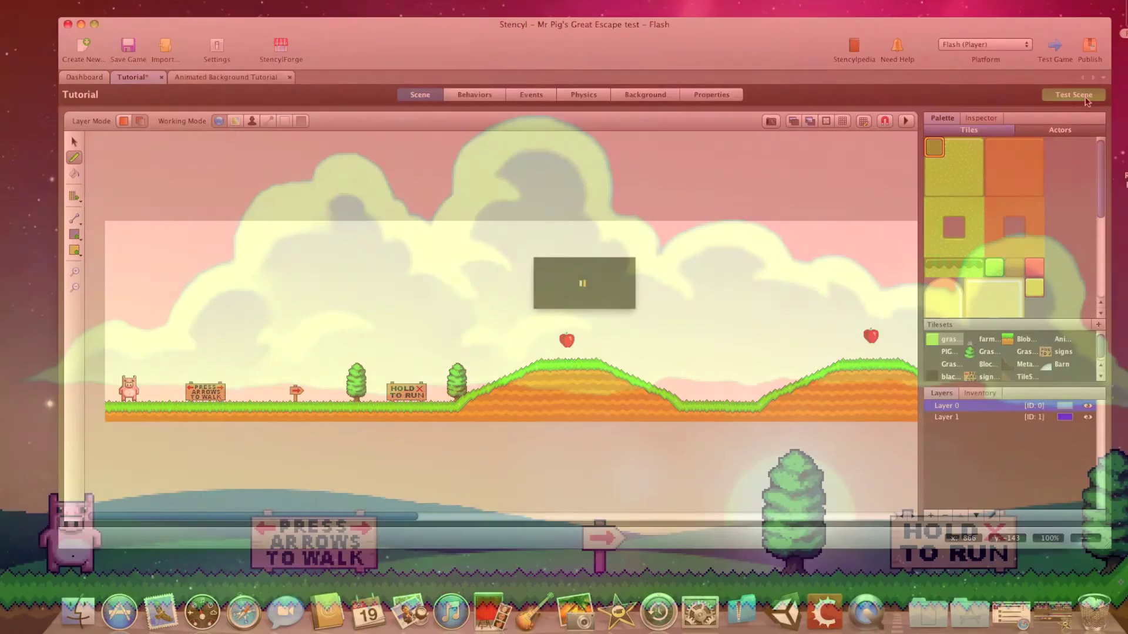
# Walk the pig right past the signs and up the hill
pyautogui.press('Right')
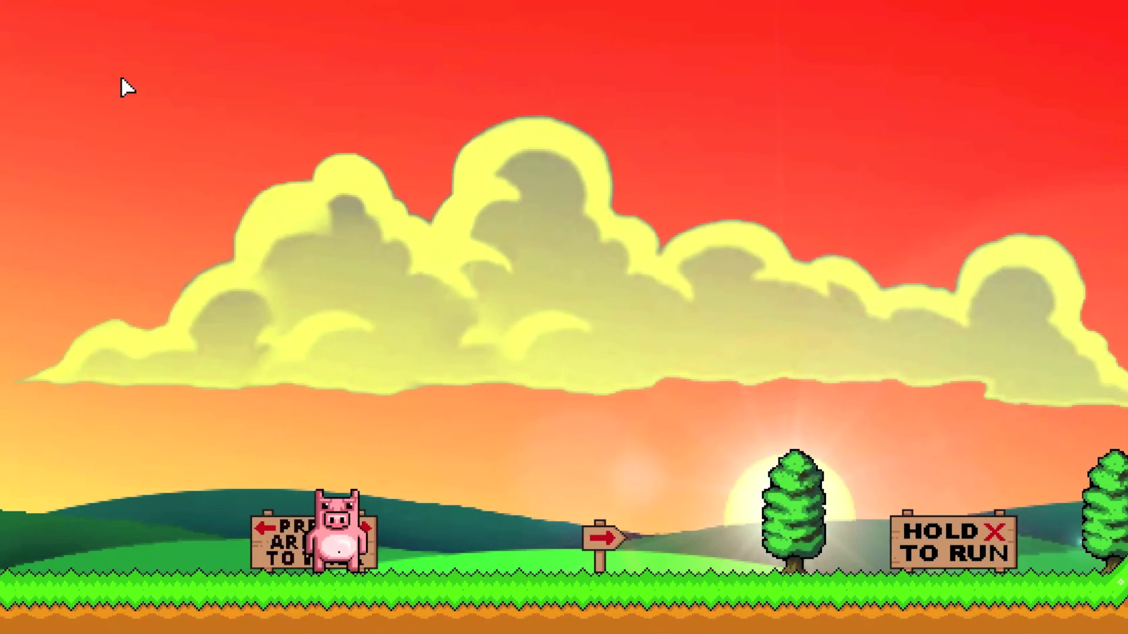
pyautogui.press('Right')
pyautogui.press('Right')
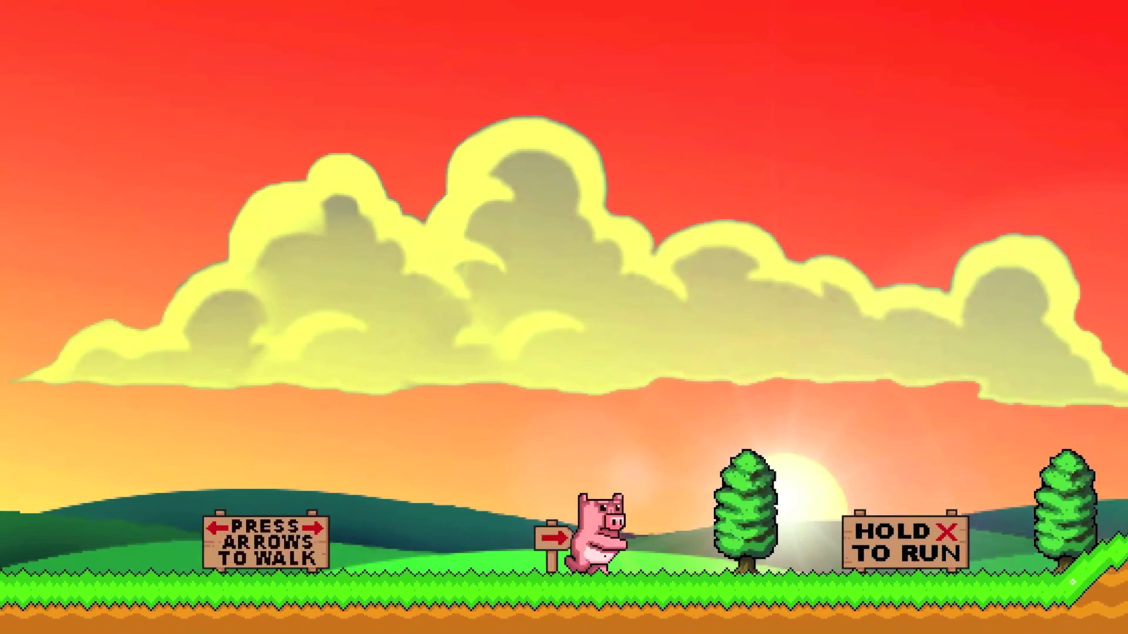
pyautogui.press('Right')
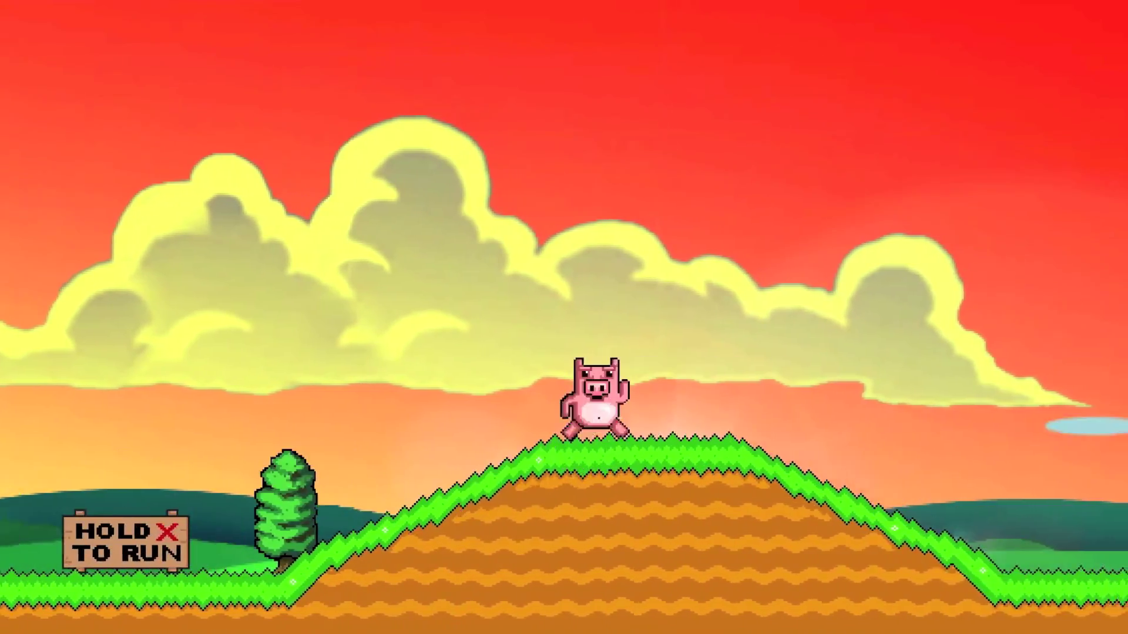